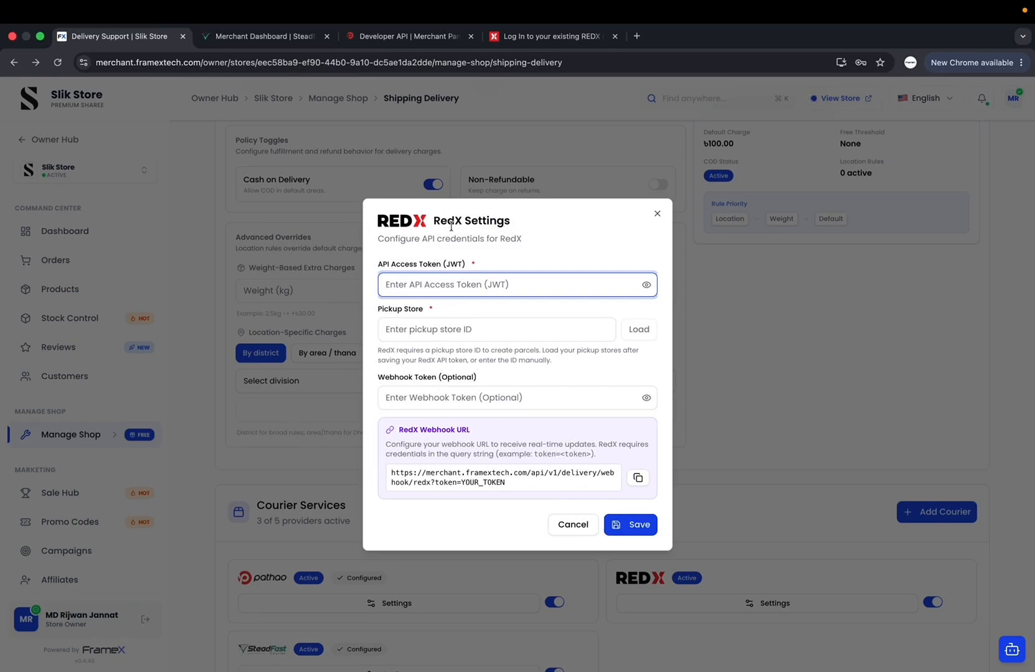
# - Switch from Slik Store's empty RedX Settings form to the REDX merchant login tab
pyautogui.click(548, 36)
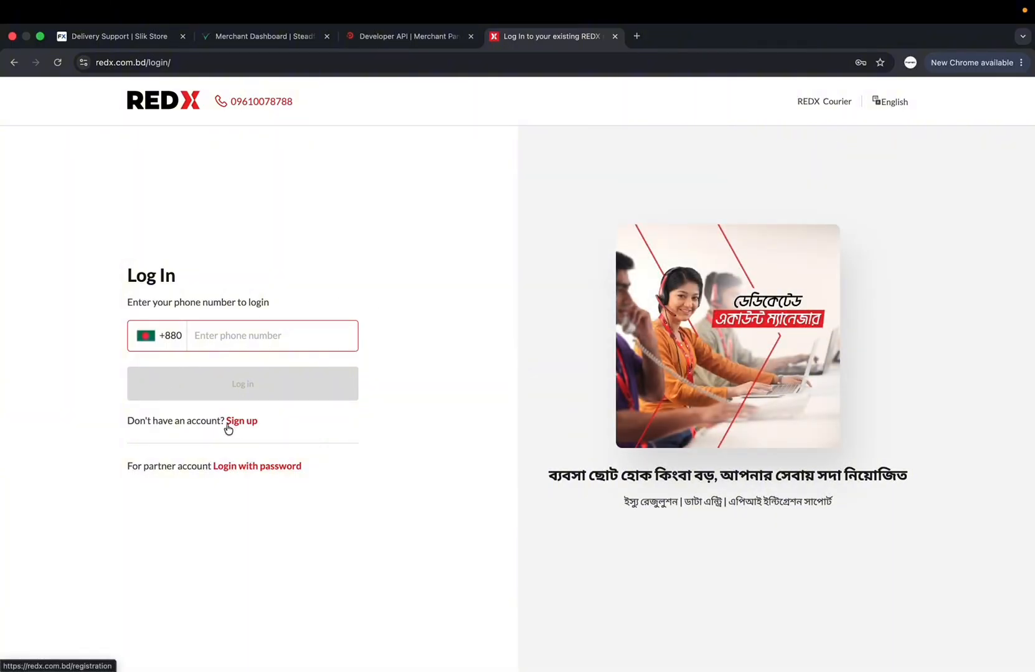
# - Log in to RedX with the saved phone number and verify the texted OTP code
pyautogui.click(220, 345)
pyautogui.click(298, 373)
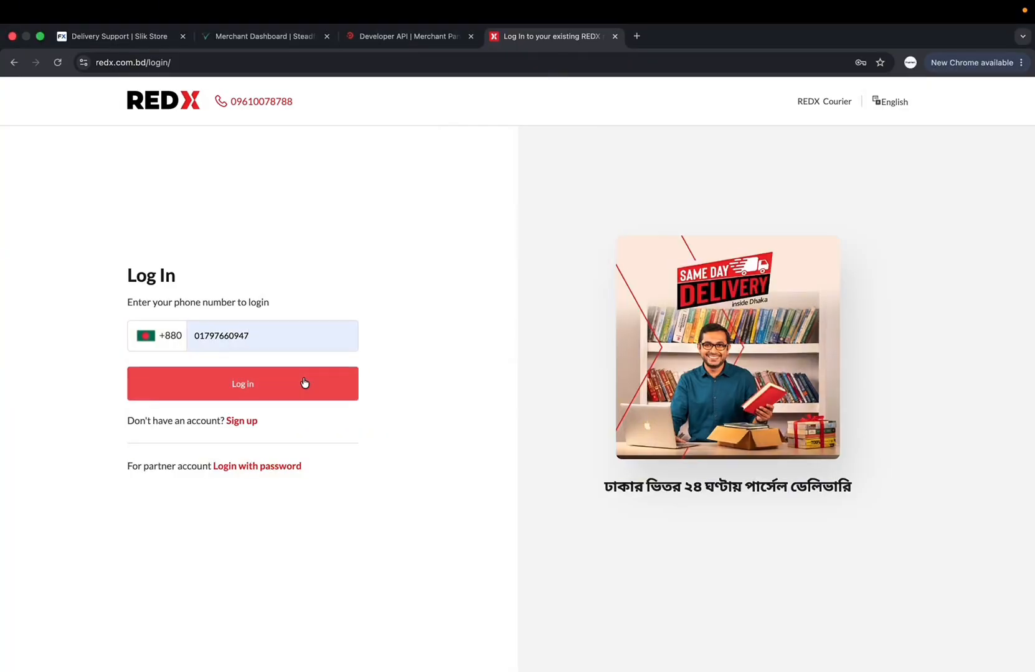
pyautogui.click(303, 383)
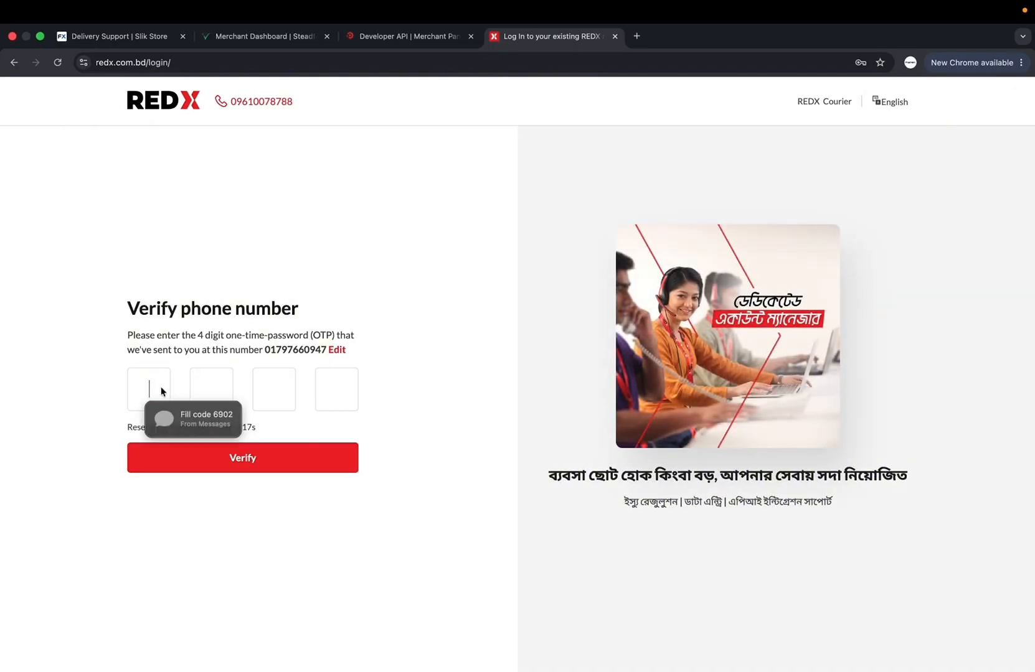
pyautogui.click(206, 419)
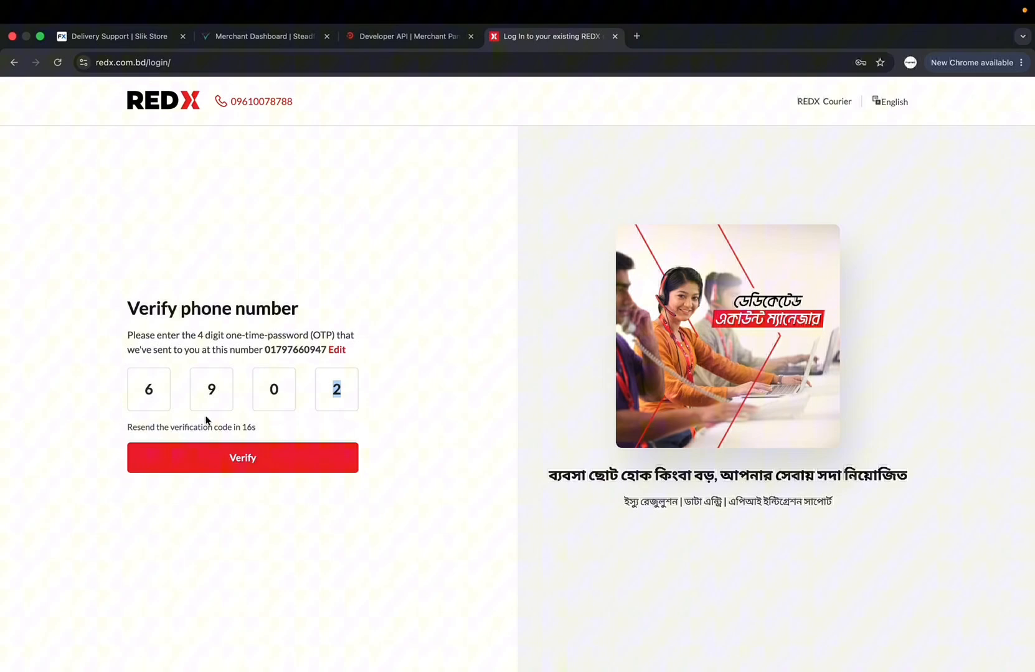
pyautogui.click(246, 459)
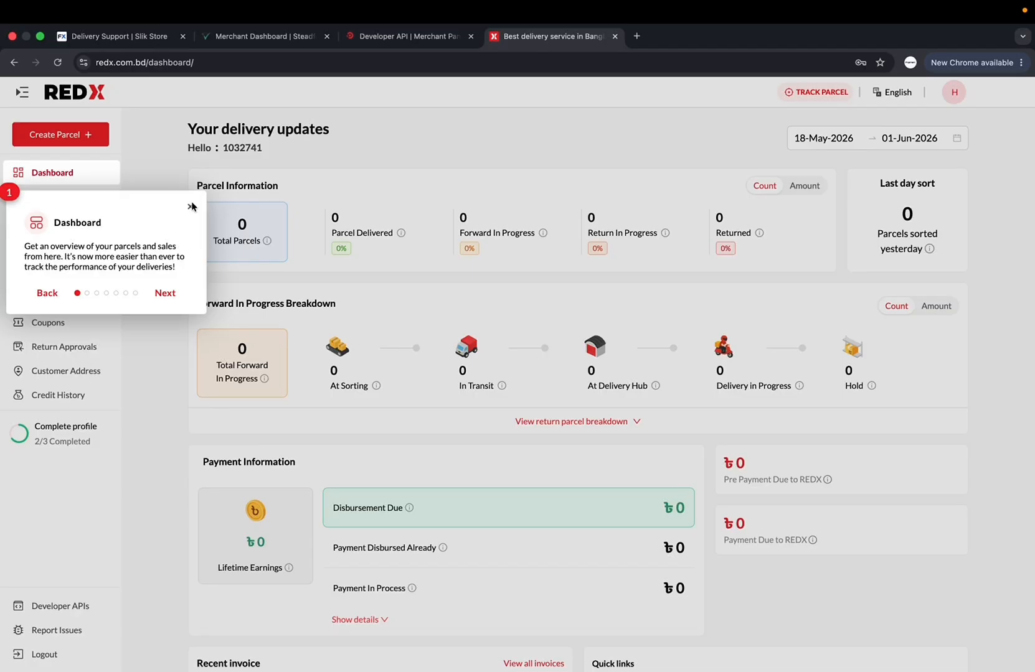
# - Dismiss the tour and copy the Production access token from RedX's Developer APIs page
pyautogui.click(190, 202)
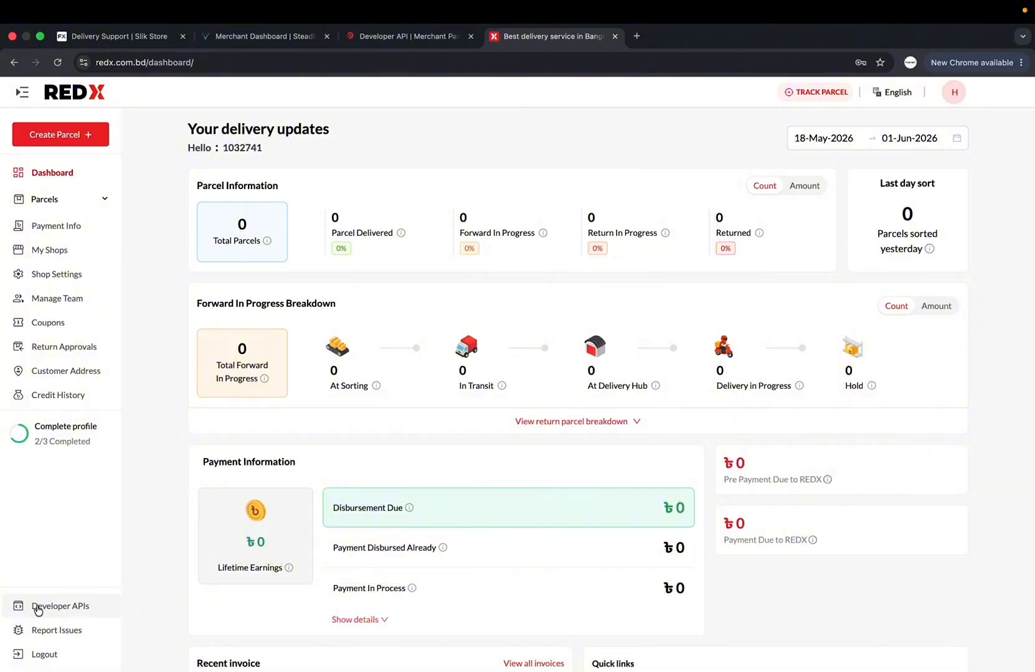
pyautogui.click(74, 610)
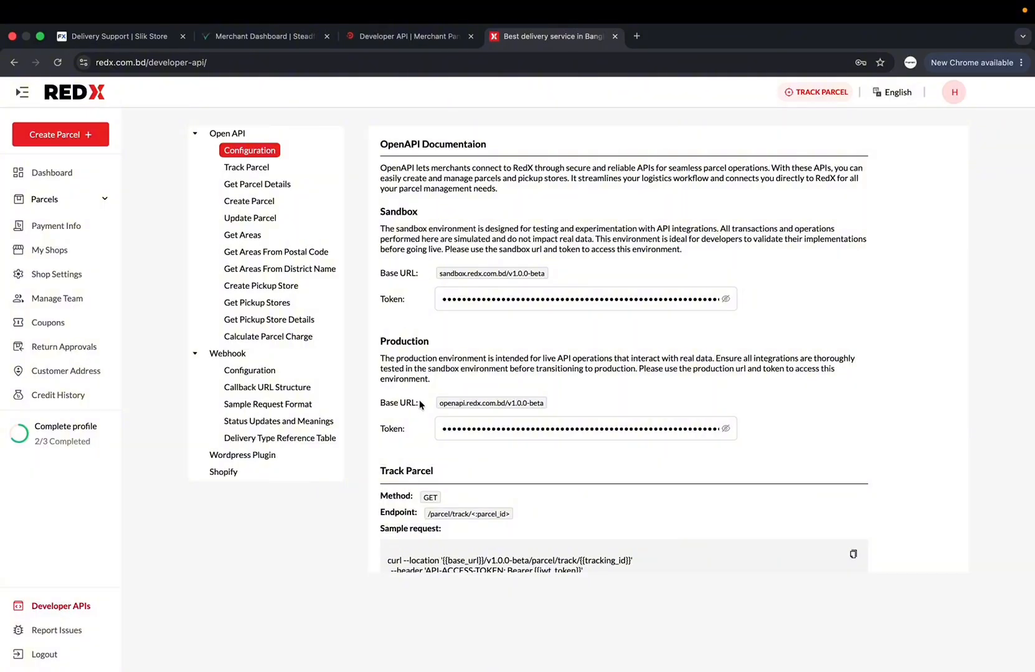
pyautogui.click(726, 428)
pyautogui.click(679, 430)
pyautogui.press('super+a')
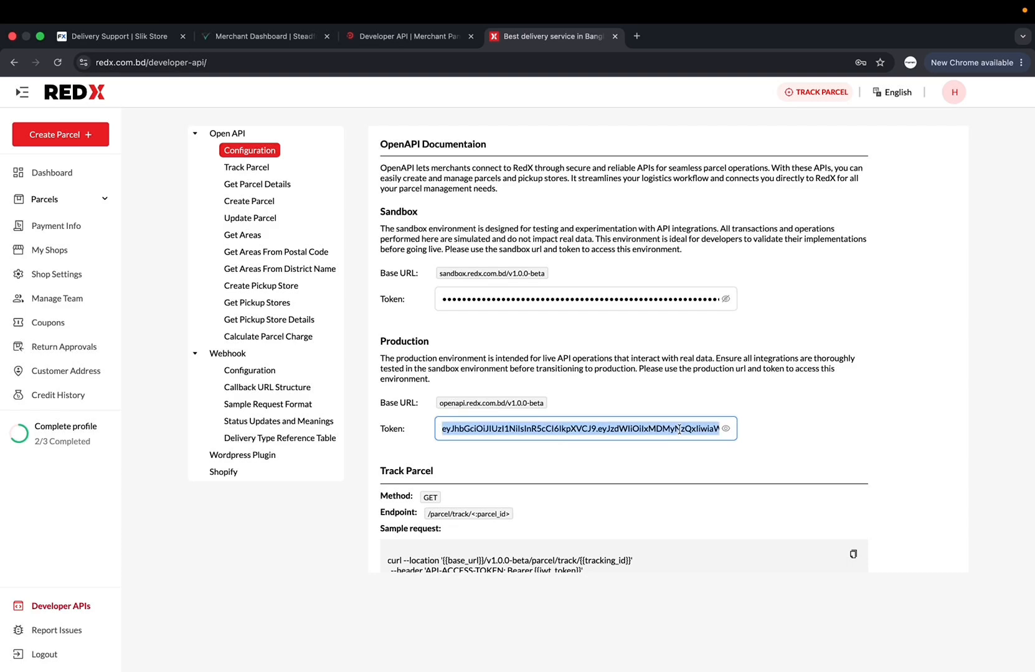
pyautogui.click(727, 429)
# - Paste the production token into Slik Store's RedX API Access Token field
pyautogui.click(125, 36)
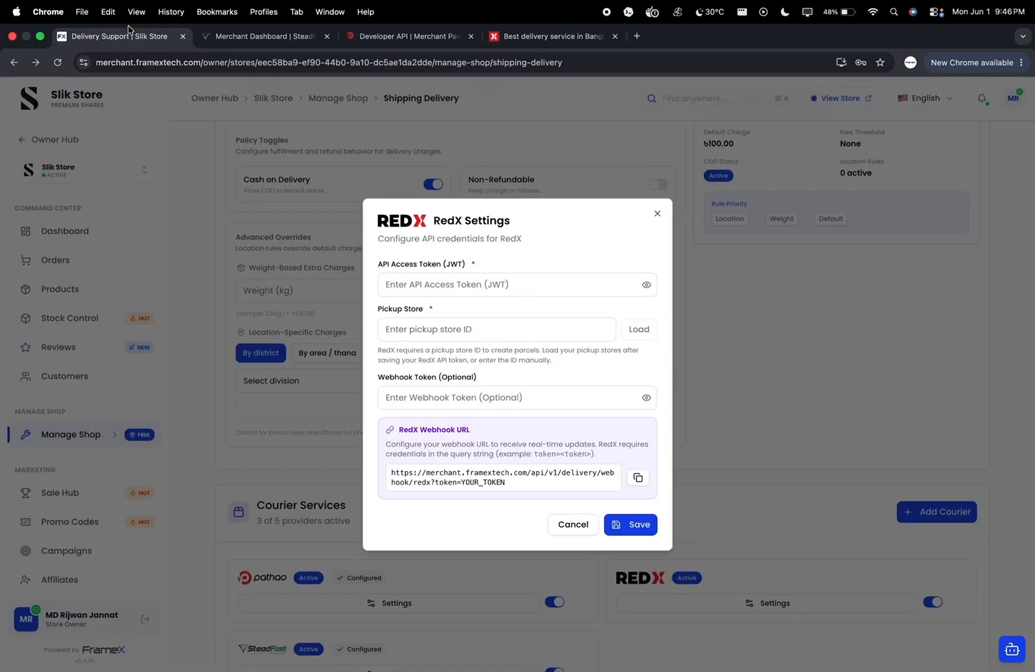
pyautogui.click(480, 285)
pyautogui.press('super+v')
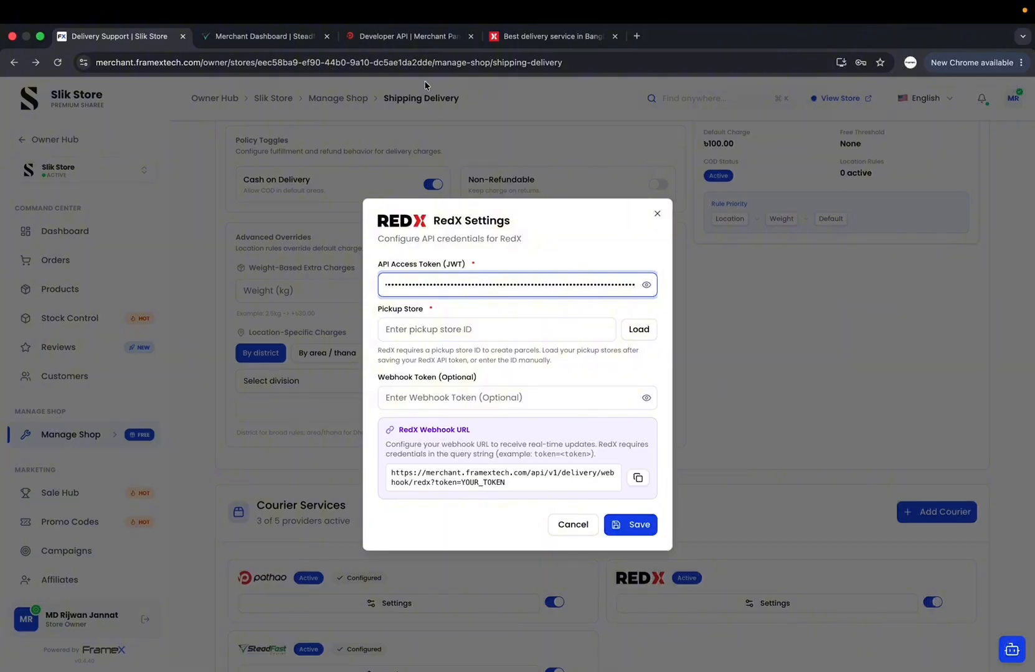
pyautogui.click(542, 34)
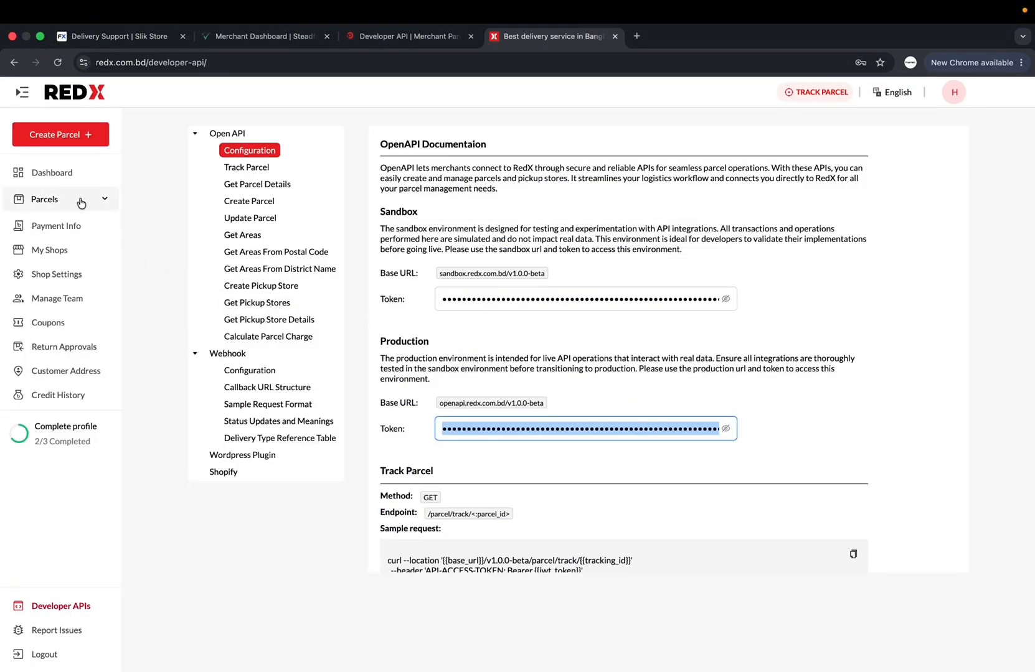
# - Check the shop's ID on RedX's My Shops page, then return to Slik Store's RedX Settings
pyautogui.click(44, 256)
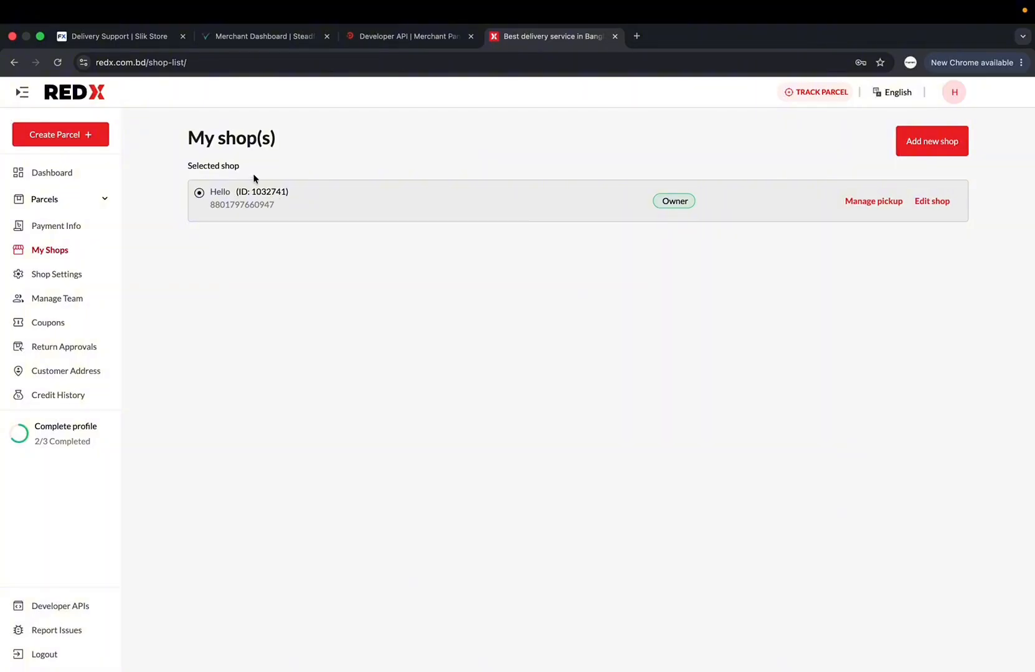
pyautogui.click(131, 39)
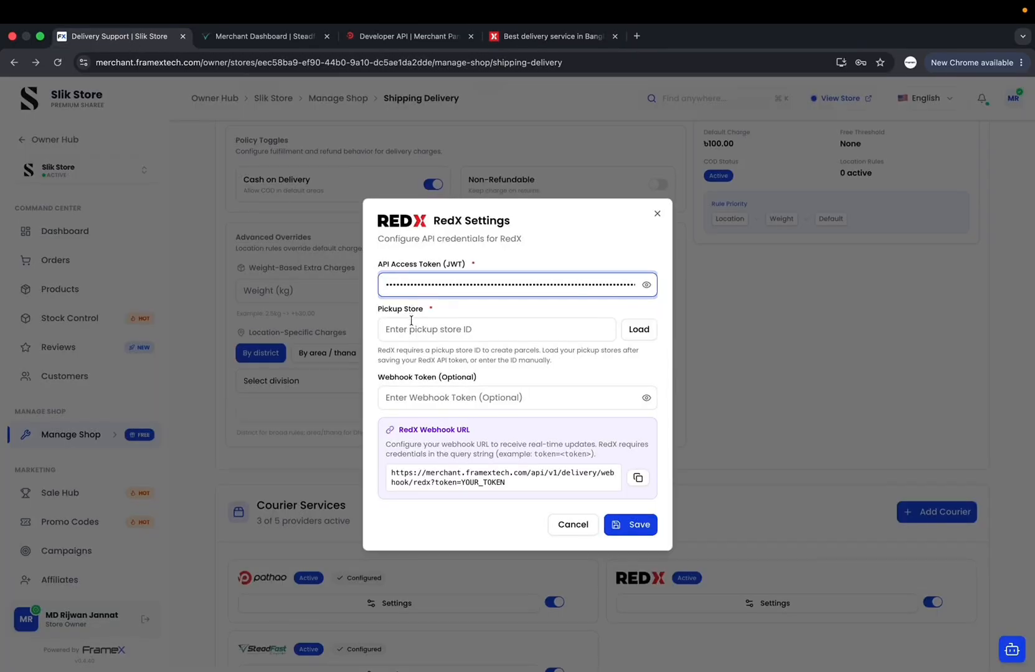
# - Enter the RedX shop ID as the pickup store ID and copy Slik Store's RedX webhook URL
pyautogui.click(411, 321)
pyautogui.write('1034')
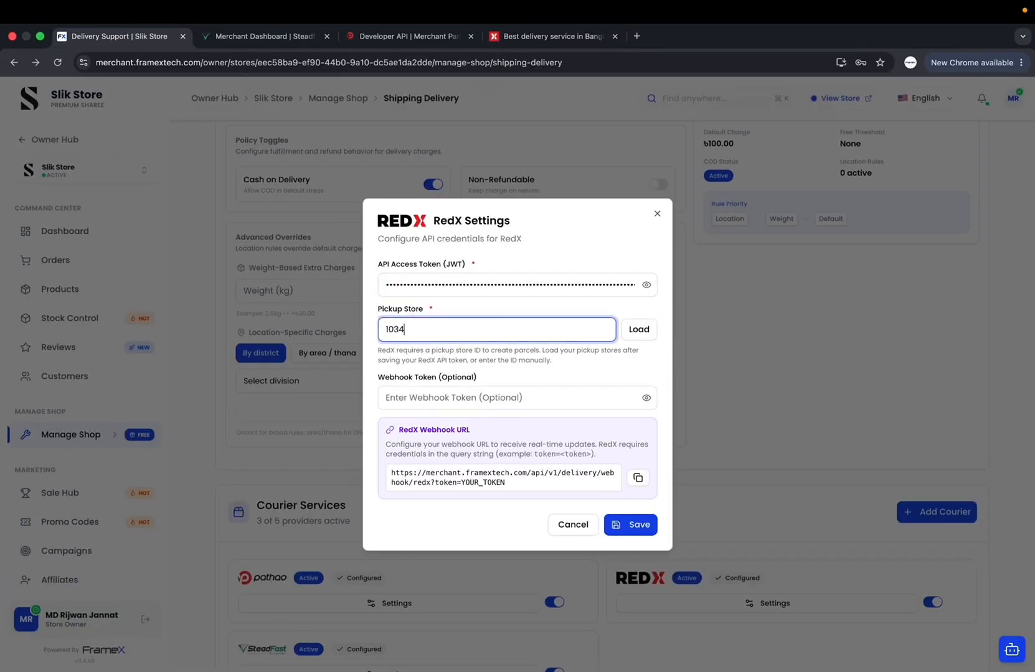
pyautogui.write('7')
pyautogui.press('BackSpace')
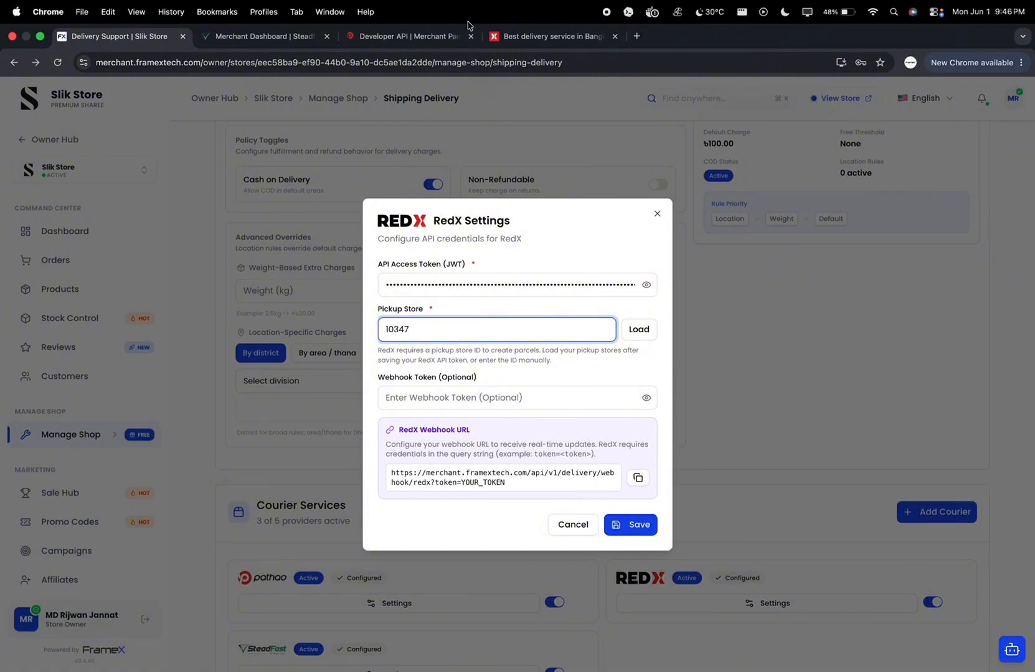
pyautogui.click(527, 33)
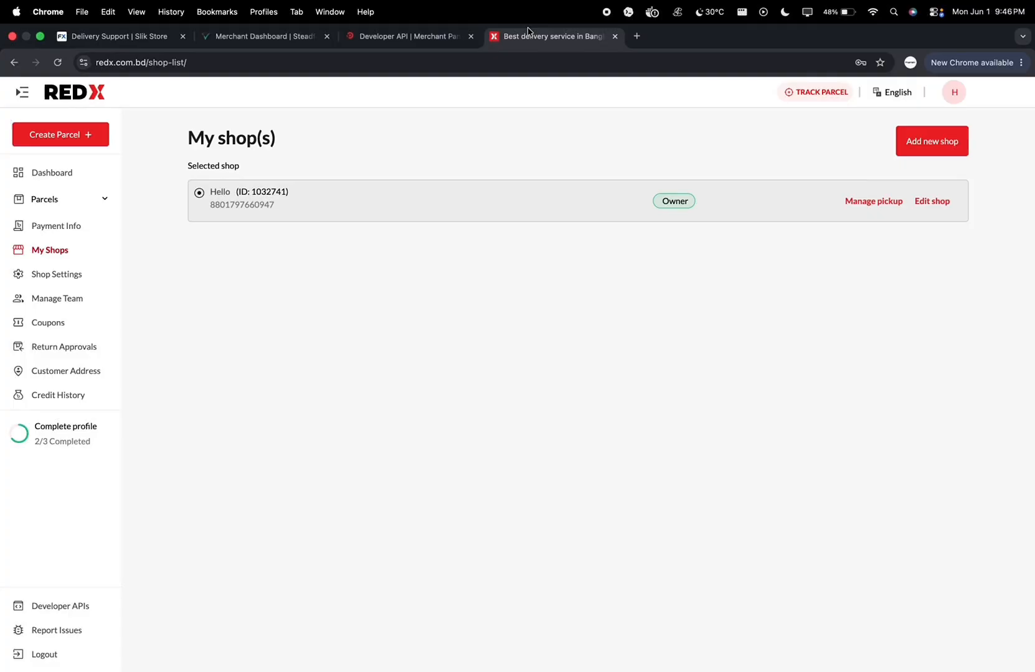
pyautogui.click(118, 35)
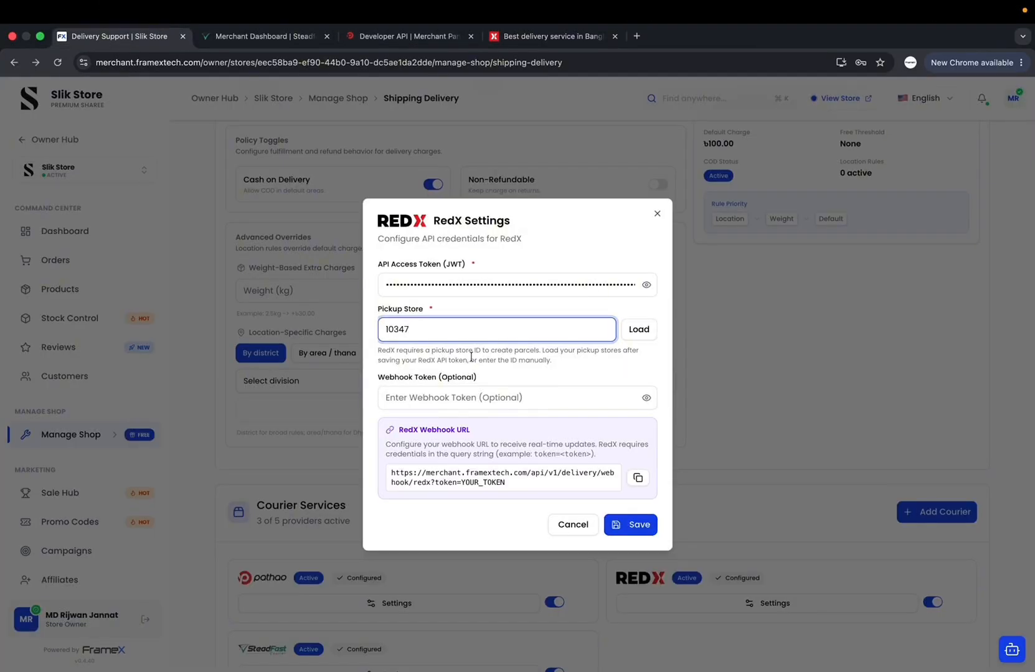
pyautogui.write('41')
pyautogui.click(638, 479)
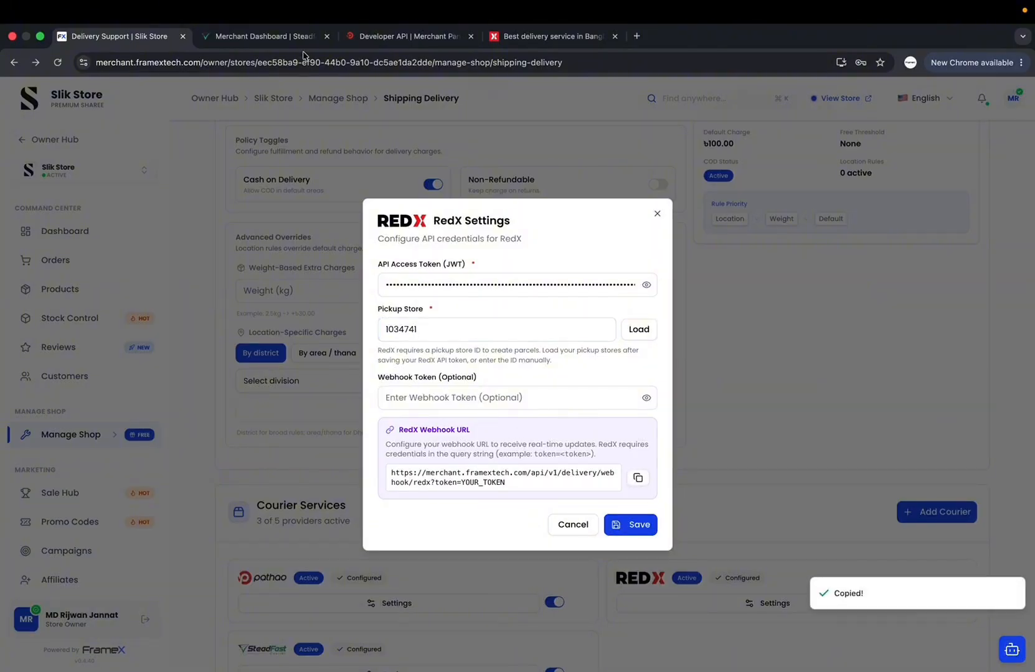
pyautogui.click(541, 37)
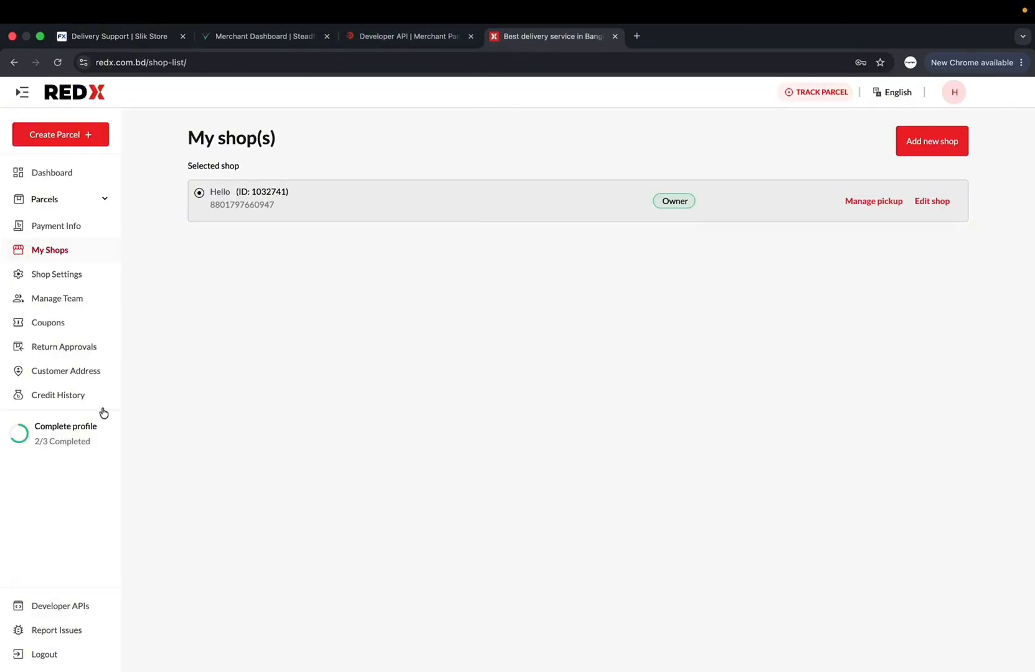
# - Go to Developer APIs' Webhook Configuration and clear the existing callback URL
pyautogui.click(63, 605)
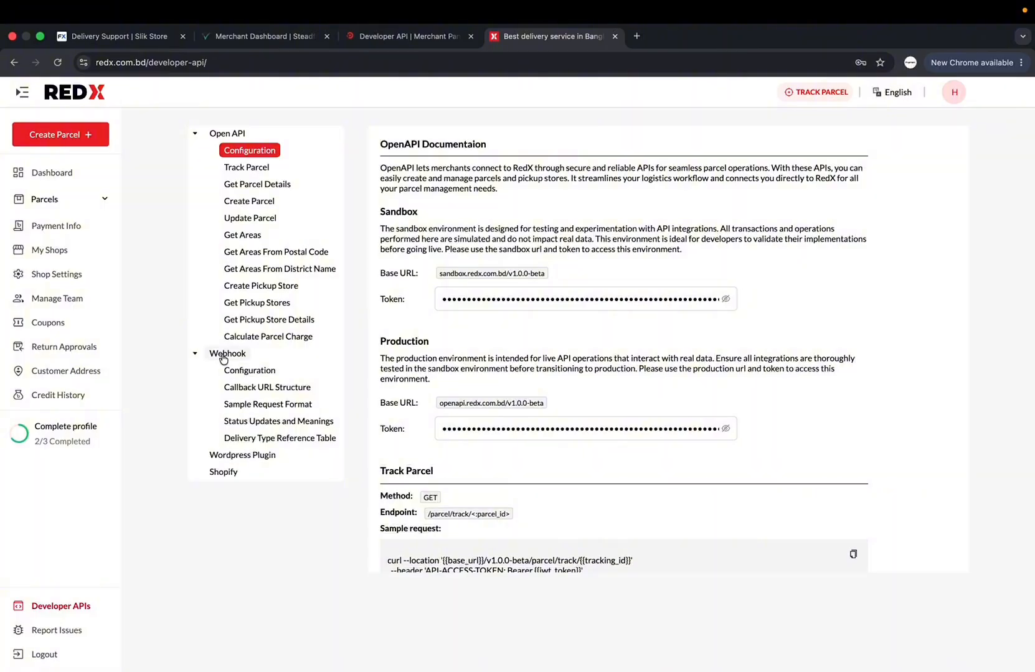
pyautogui.click(256, 373)
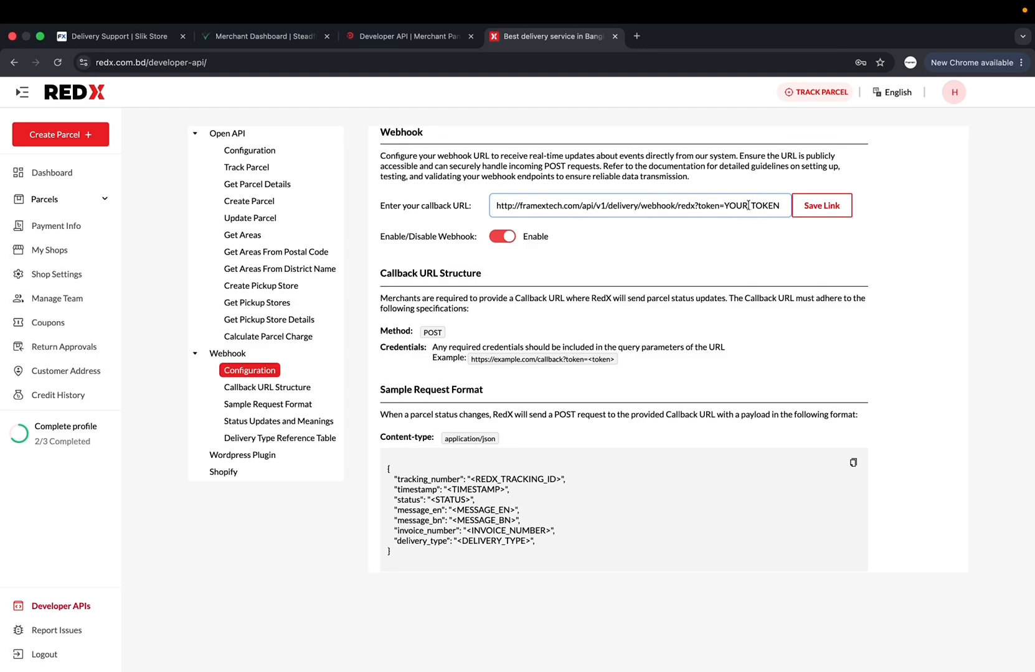
pyautogui.moveTo(695, 204); pyautogui.dragTo(488, 205)
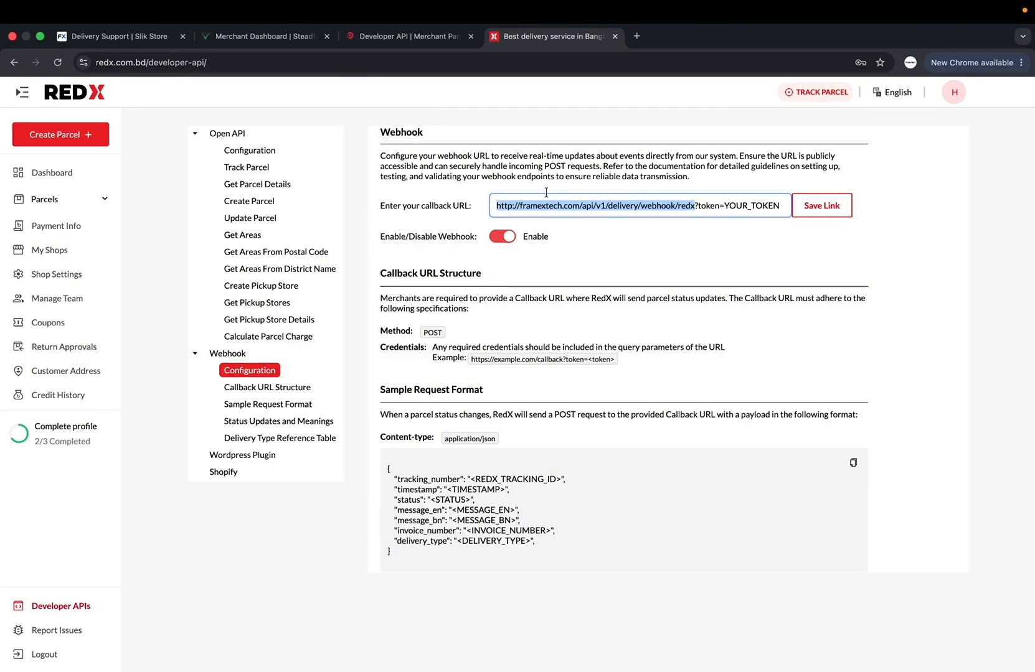
pyautogui.click(706, 200)
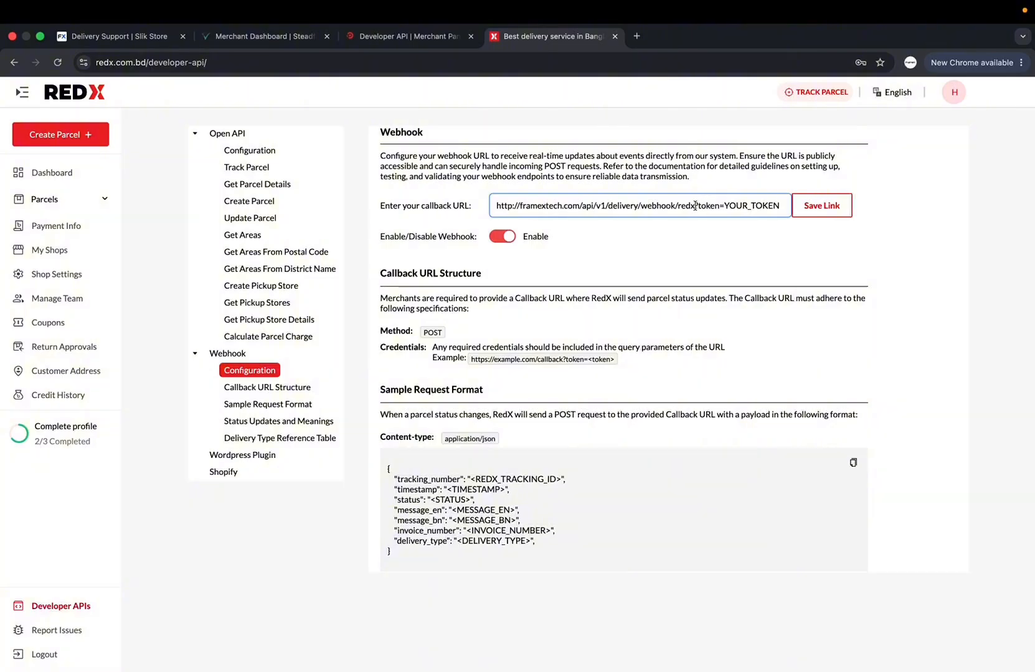
pyautogui.tripleClick(765, 204)
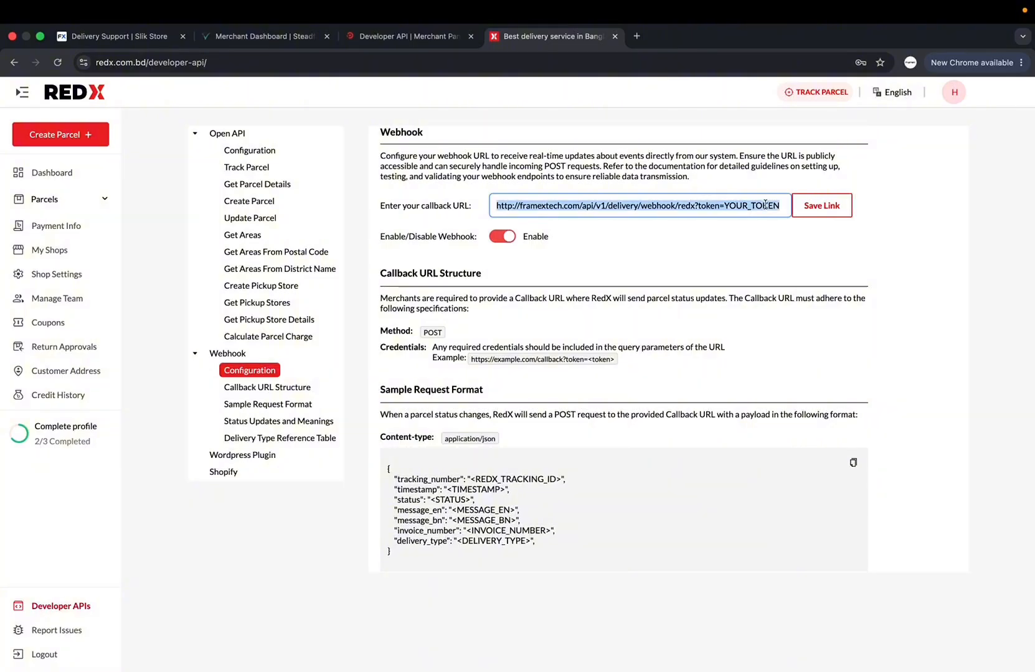
pyautogui.press('BackSpace')
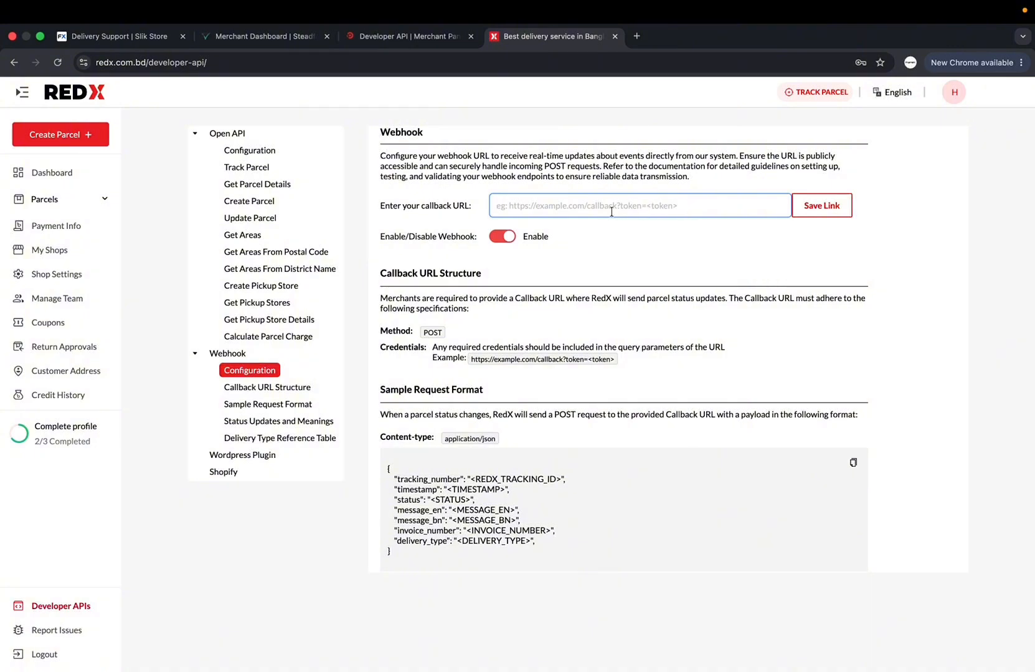
# - Paste the FrameX webhook URL, replace YOUR_TOKEN with a new token, copy it, and save
pyautogui.press('super+v')
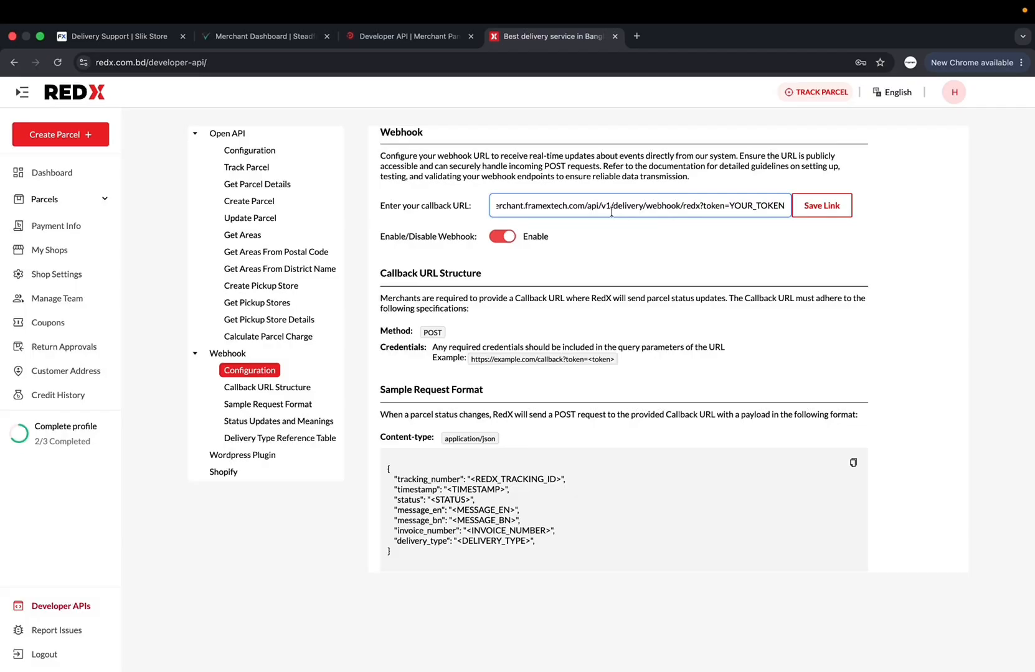
pyautogui.press('BackSpace')
pyautogui.press('BackSpace')
pyautogui.press('BackSpace')
pyautogui.press('BackSpace')
pyautogui.press('BackSpace')
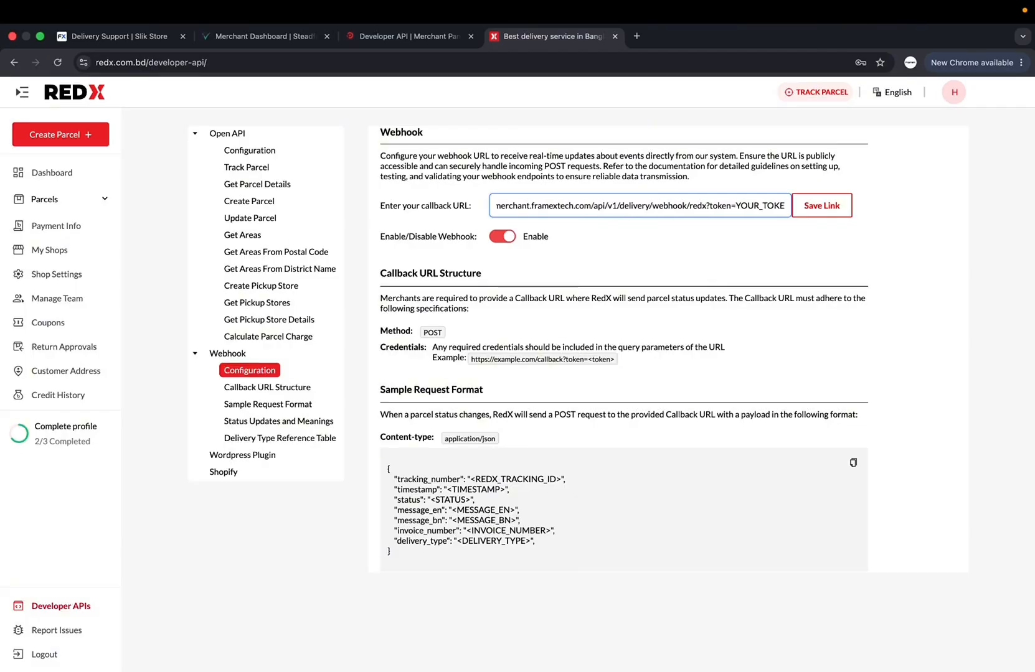
pyautogui.press('BackSpace')
pyautogui.press('BackSpace')
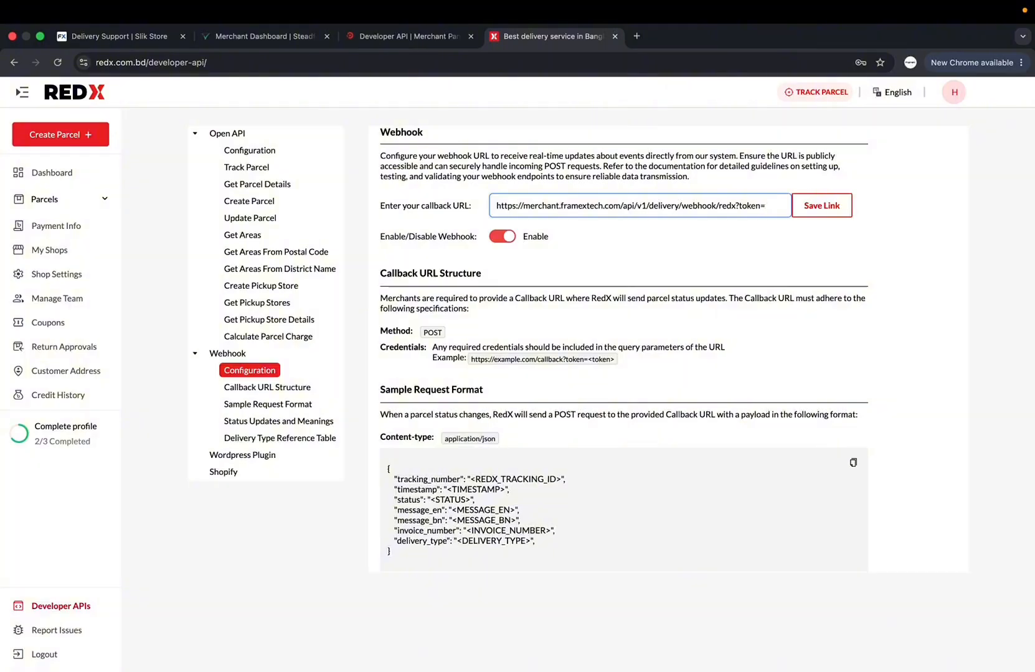
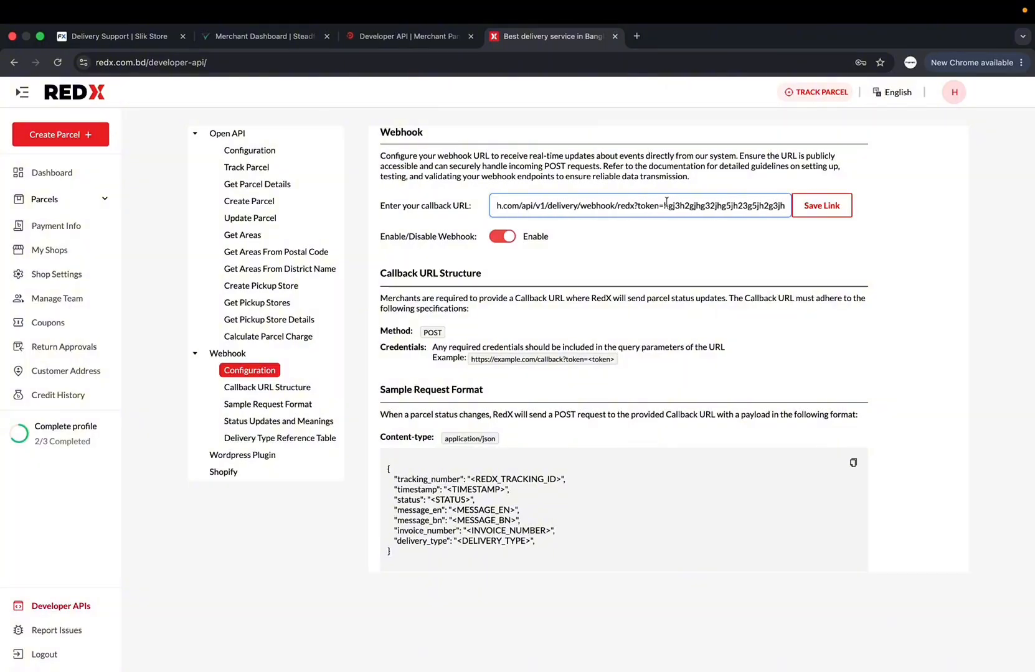
pyautogui.moveTo(664, 205); pyautogui.dragTo(807, 211)
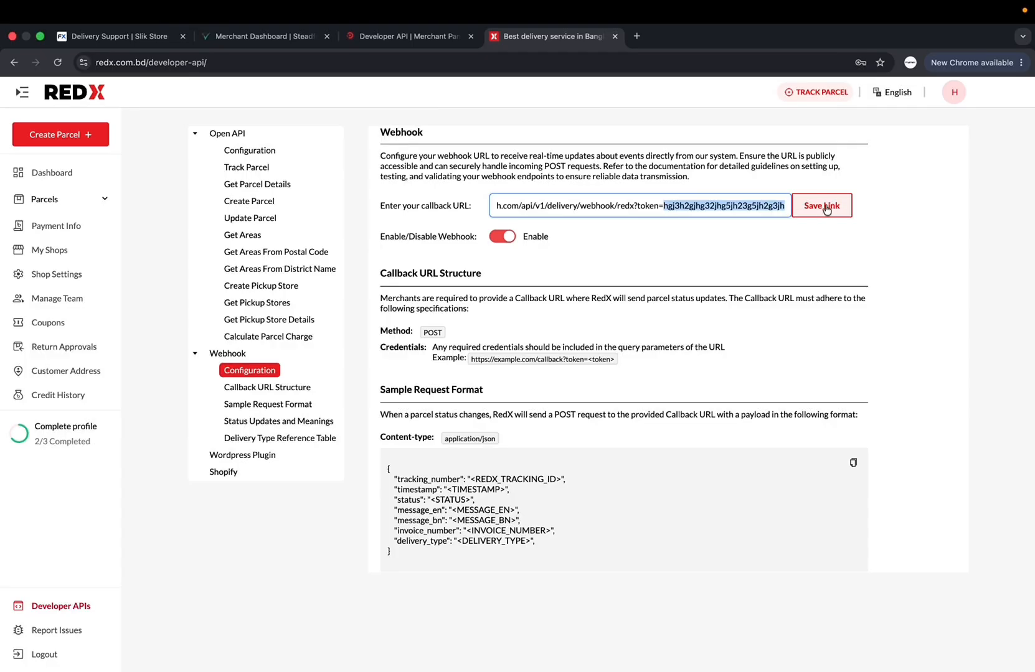
pyautogui.click(830, 208)
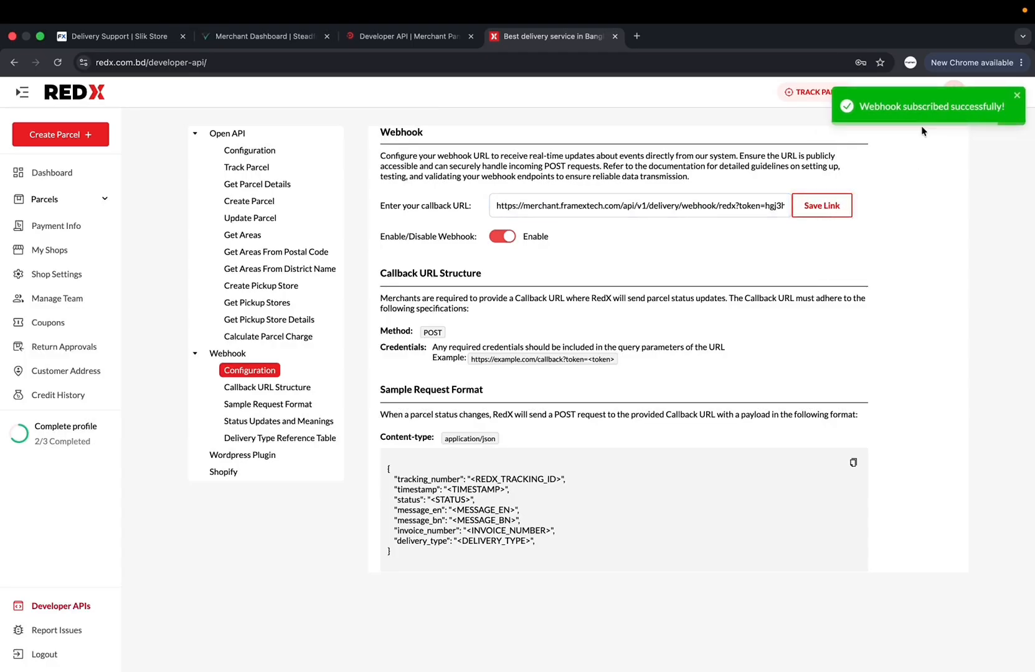
pyautogui.click(118, 36)
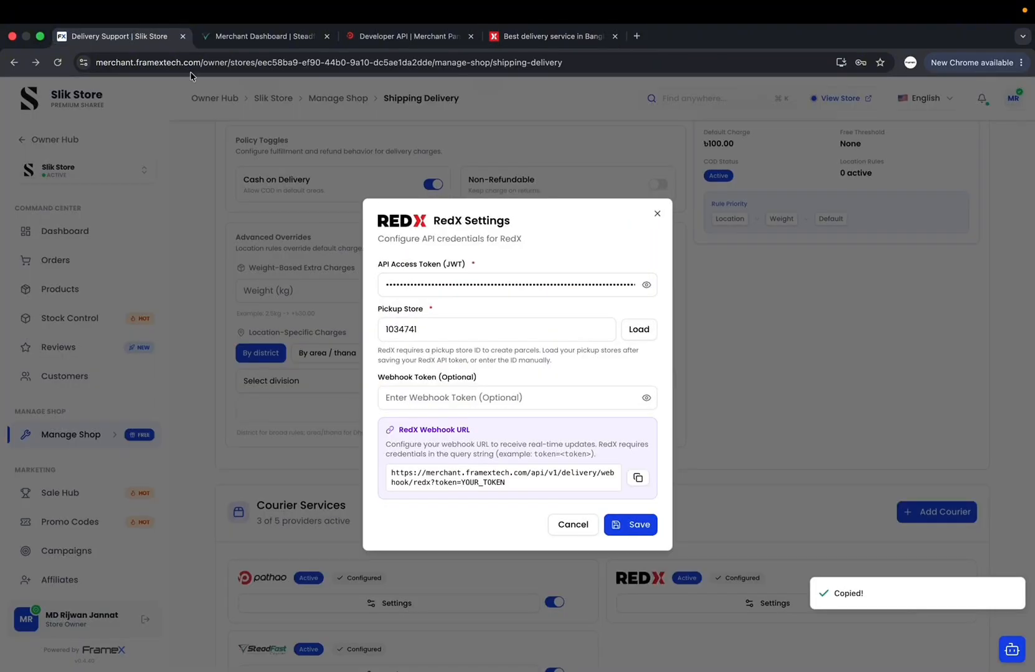
# - Paste the webhook token into Webhook Token, save the RedX credentials, and close the dialog
pyautogui.click(482, 397)
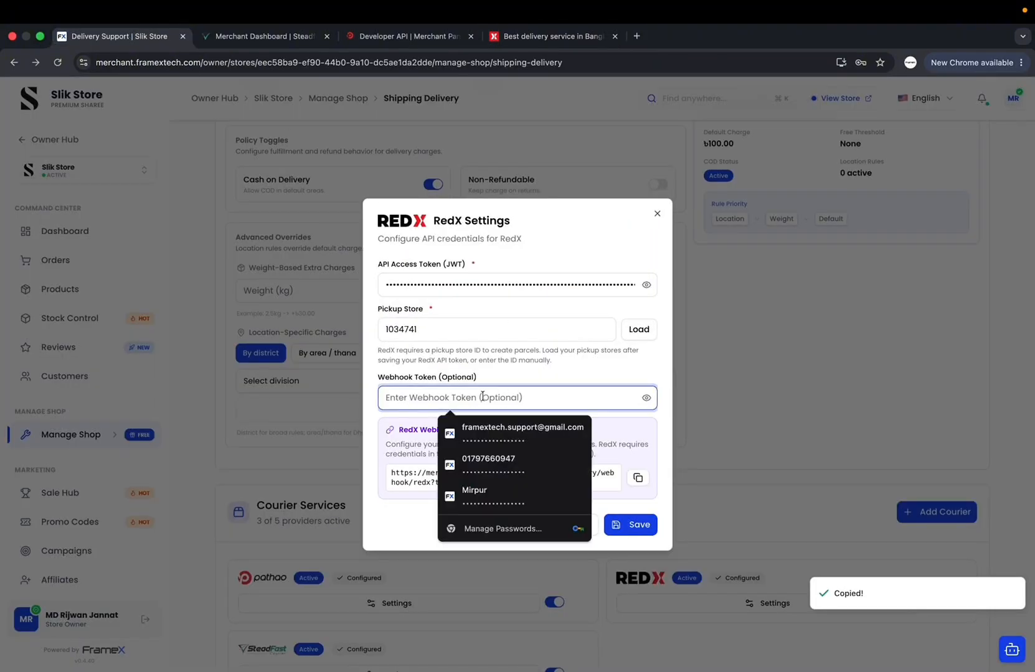
pyautogui.press('super+v')
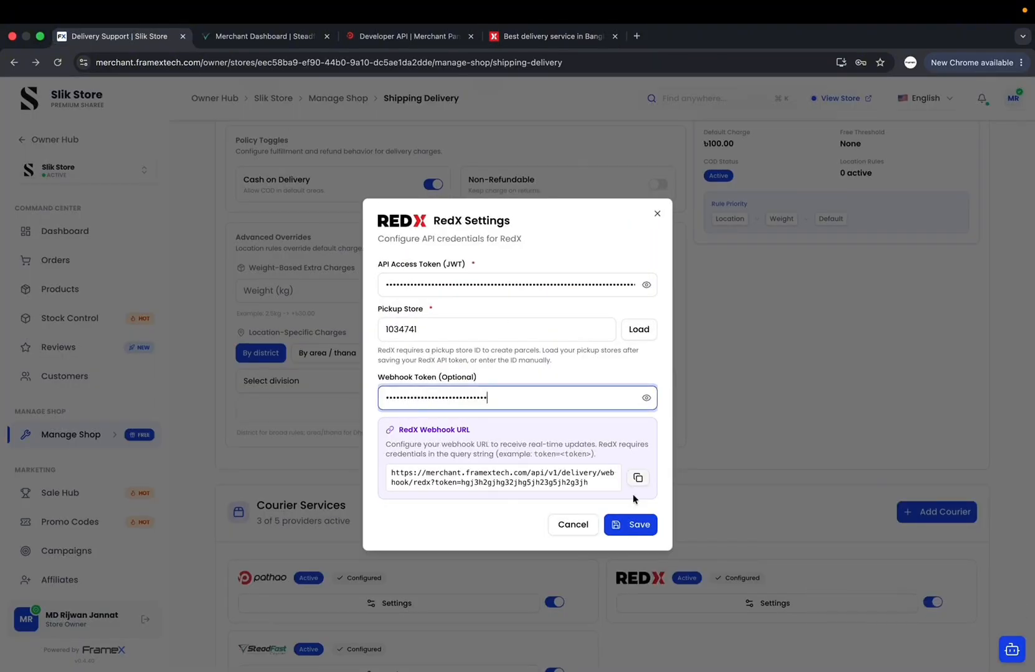
pyautogui.click(638, 527)
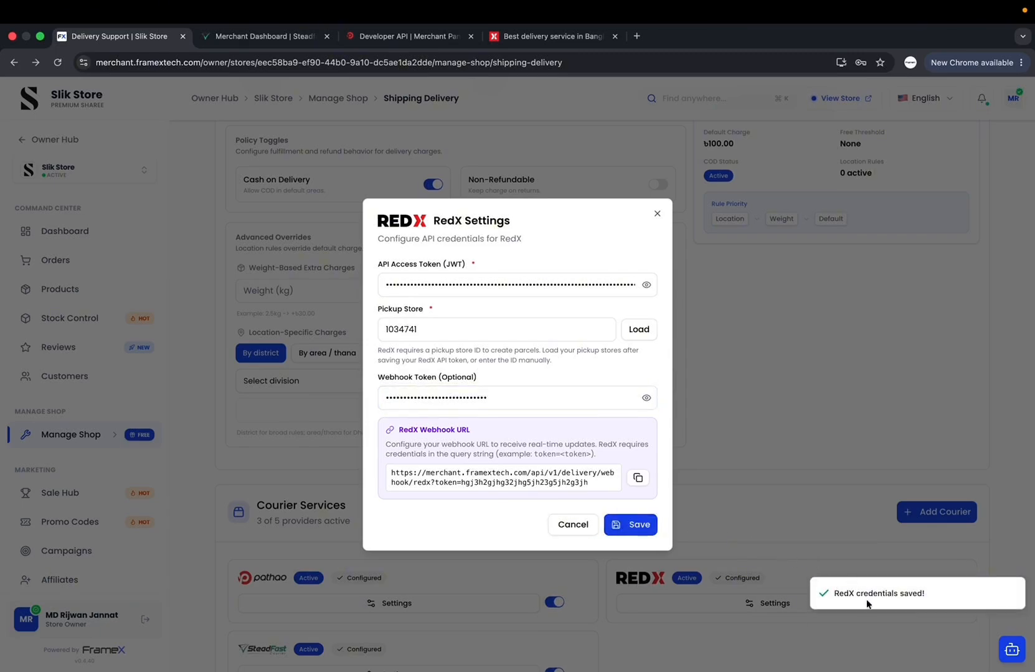
pyautogui.click(658, 214)
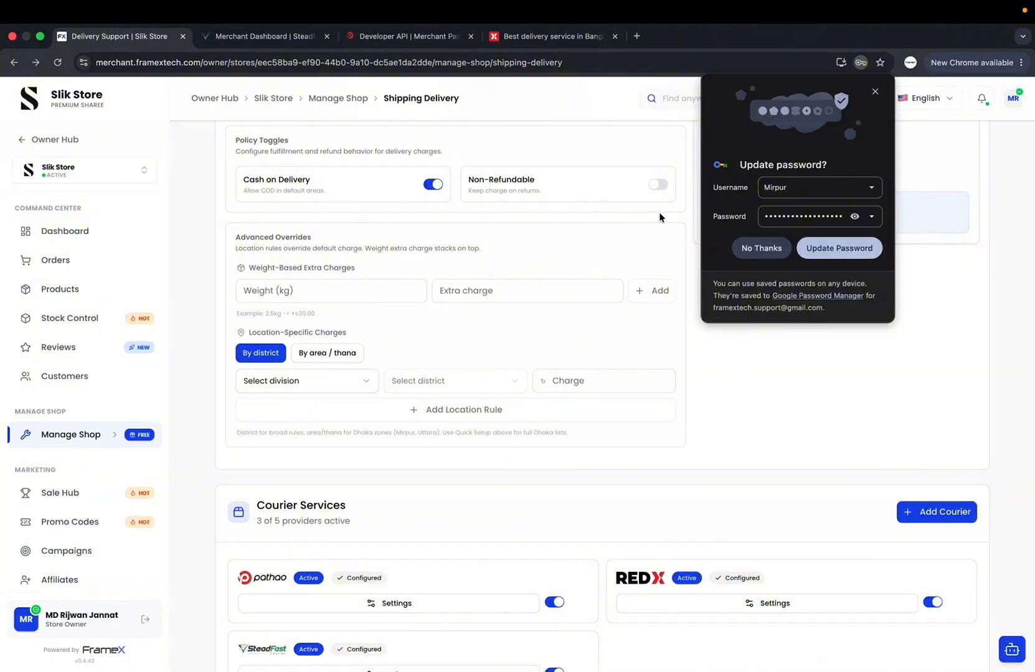
pyautogui.click(875, 94)
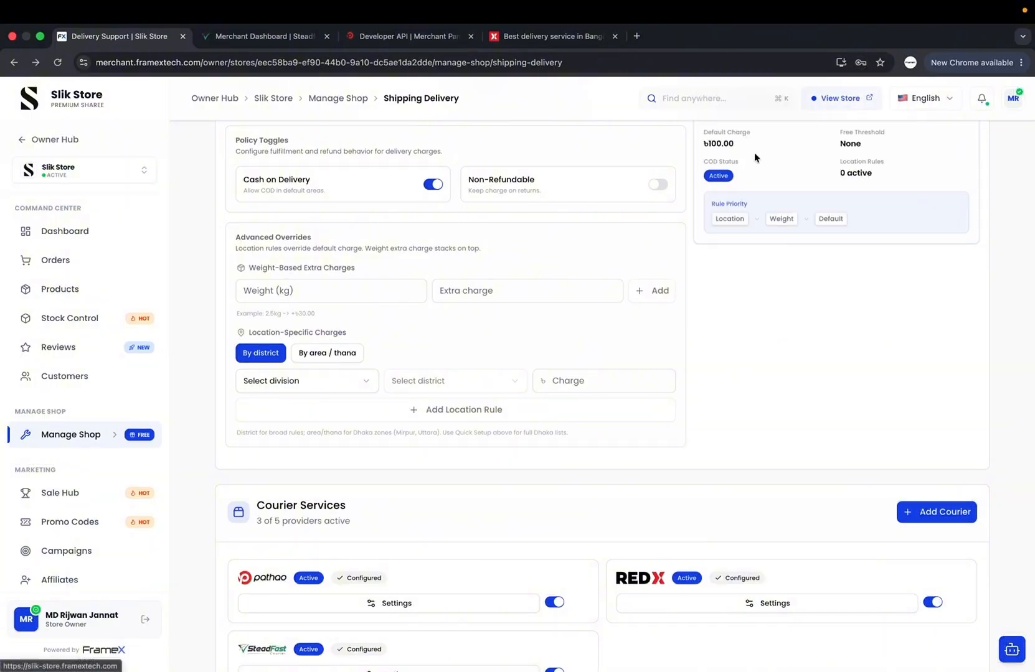